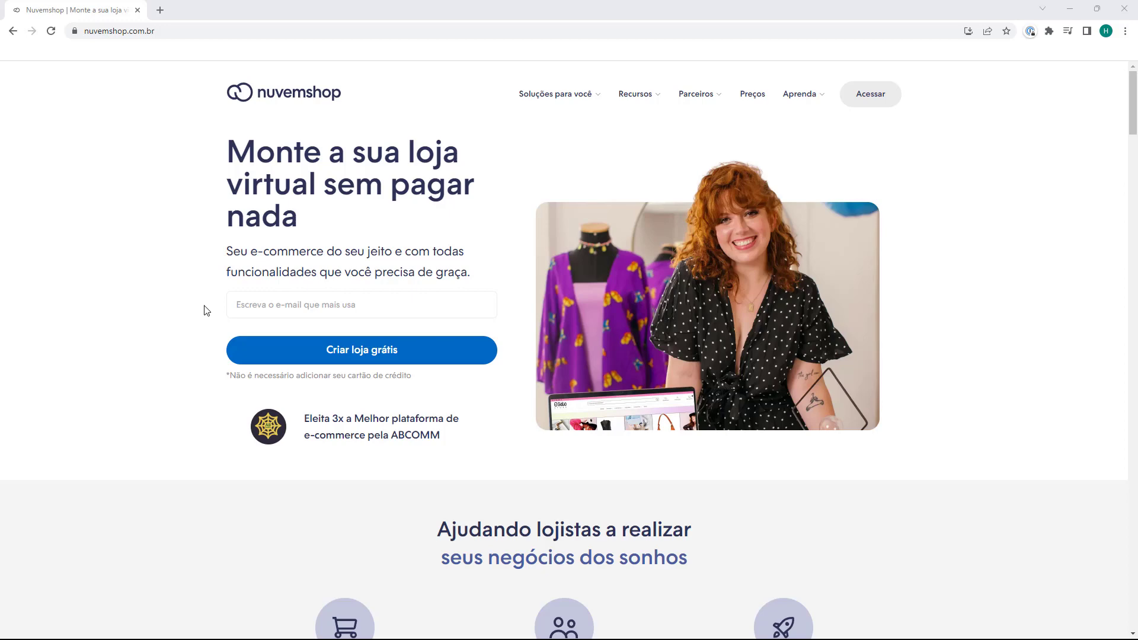
# - Access the Nuvemshop store admin and open the payment methods (Meios de pagamento) settings
pyautogui.click(871, 94)
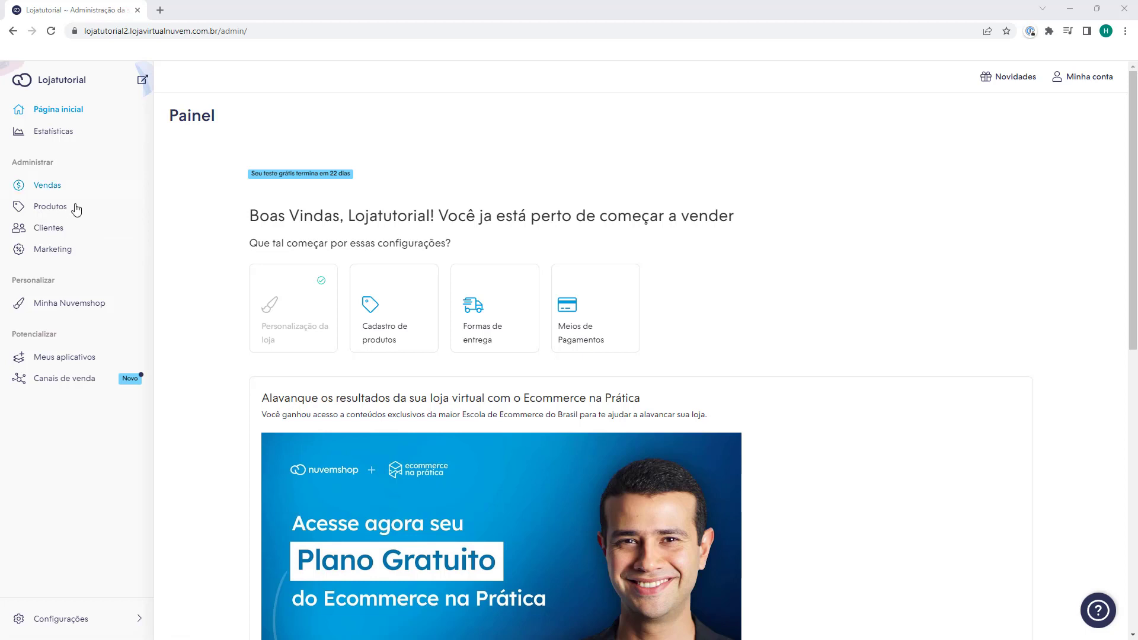
pyautogui.click(54, 624)
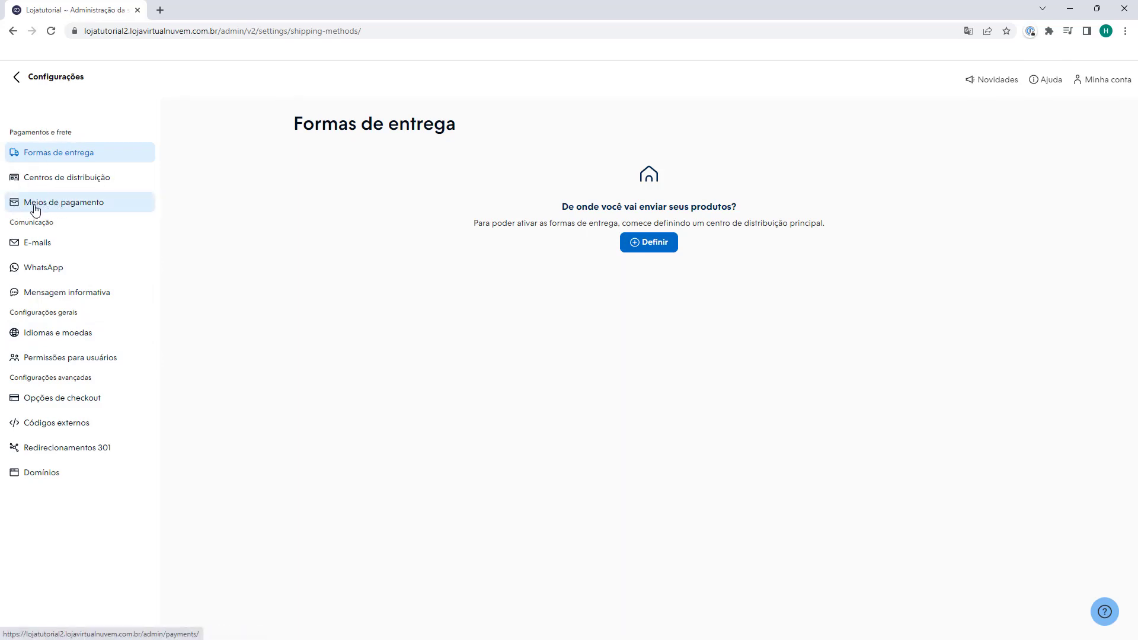
pyautogui.click(63, 205)
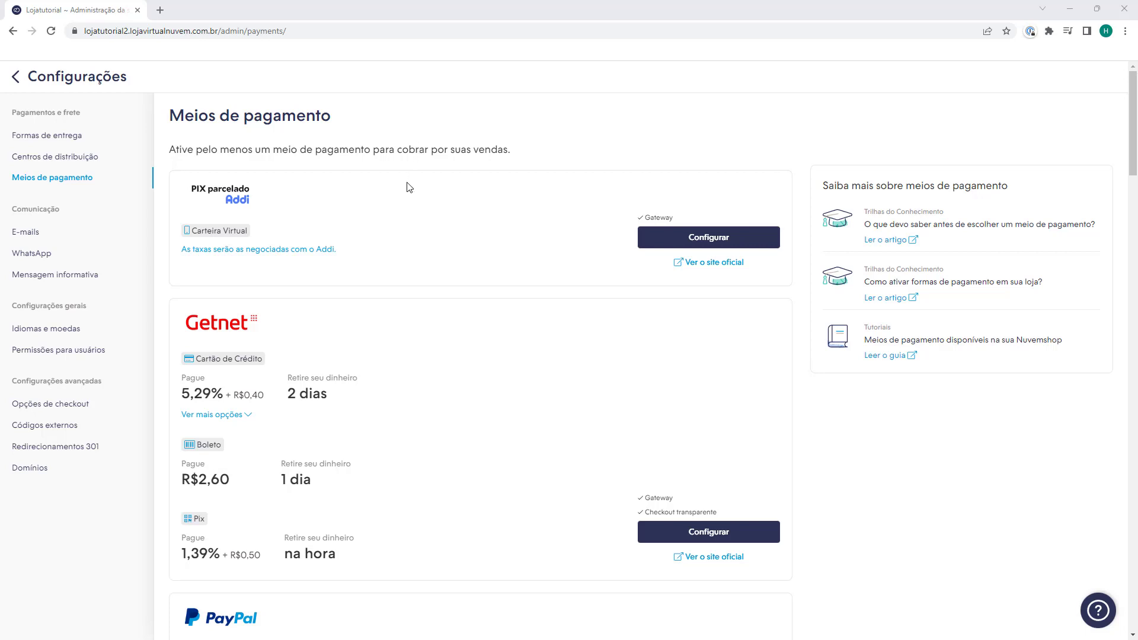
# - Compare the fees and payout times of the available payment providers, including Mercado Pago's additional credit options
pyautogui.scroll(-8, 407, 187)
pyautogui.scroll(-7, 406, 191)
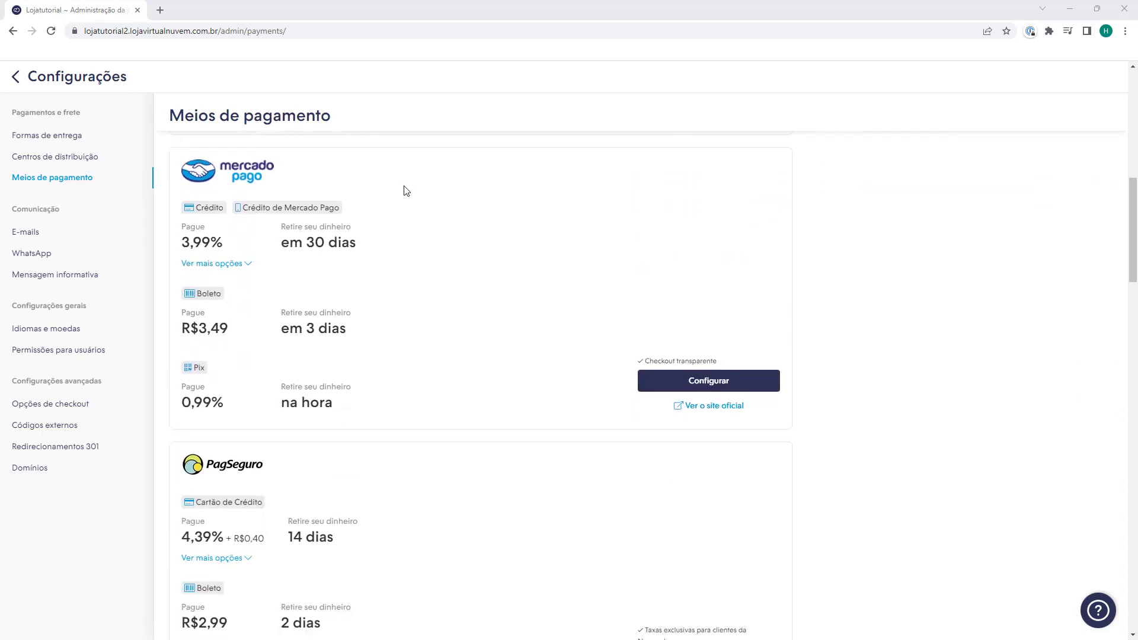
pyautogui.scroll(-8, 405, 193)
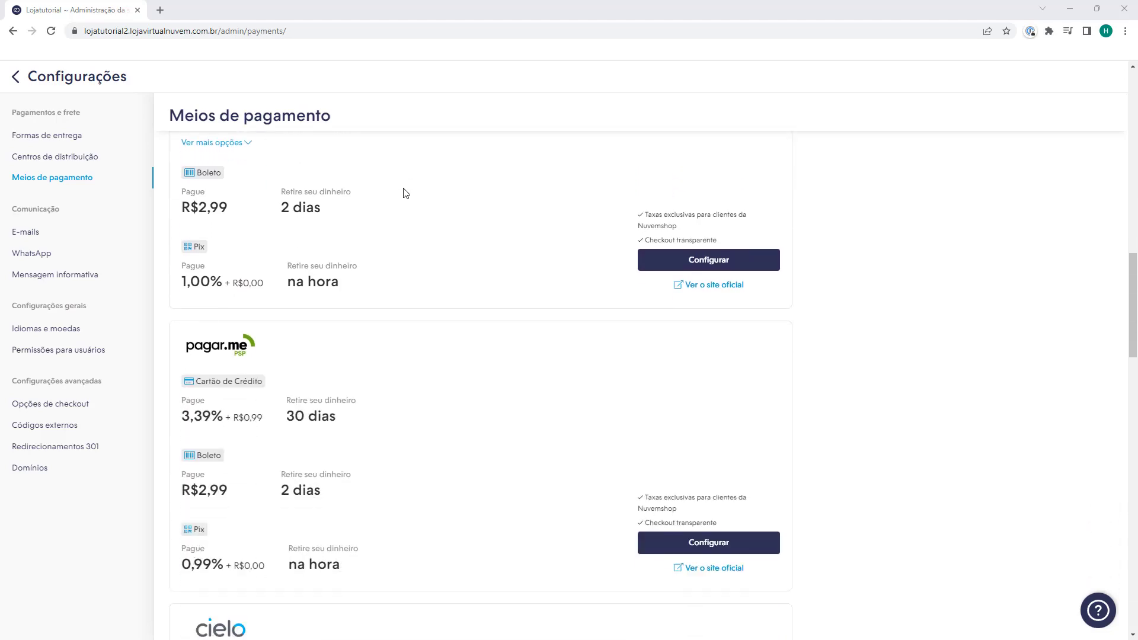
pyautogui.scroll(-8, 405, 193)
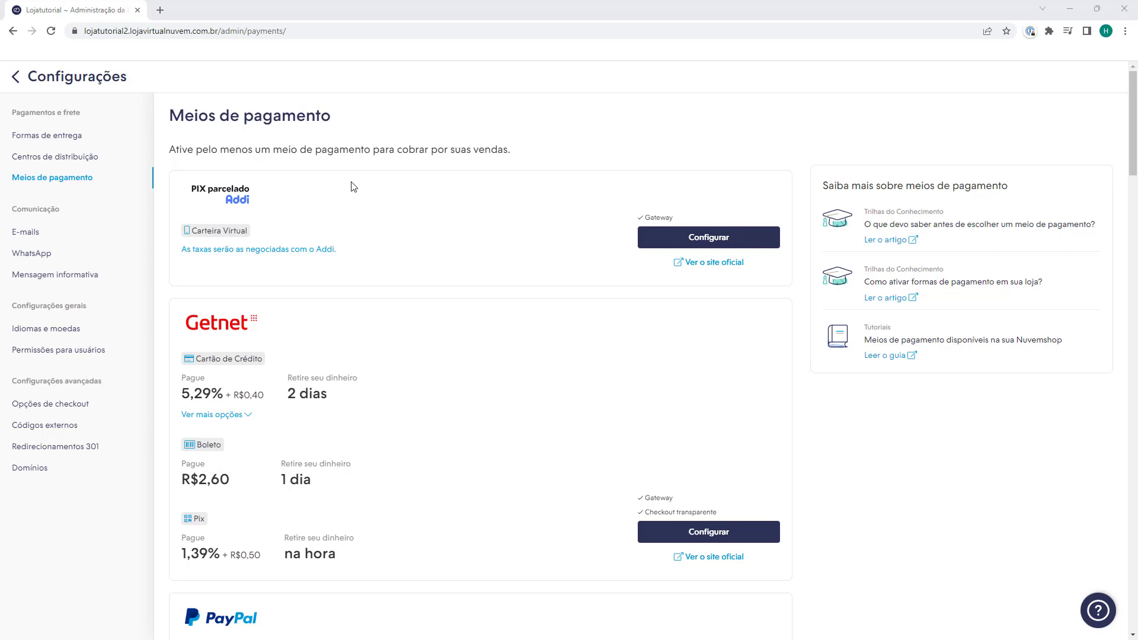
pyautogui.scroll(-8, 353, 186)
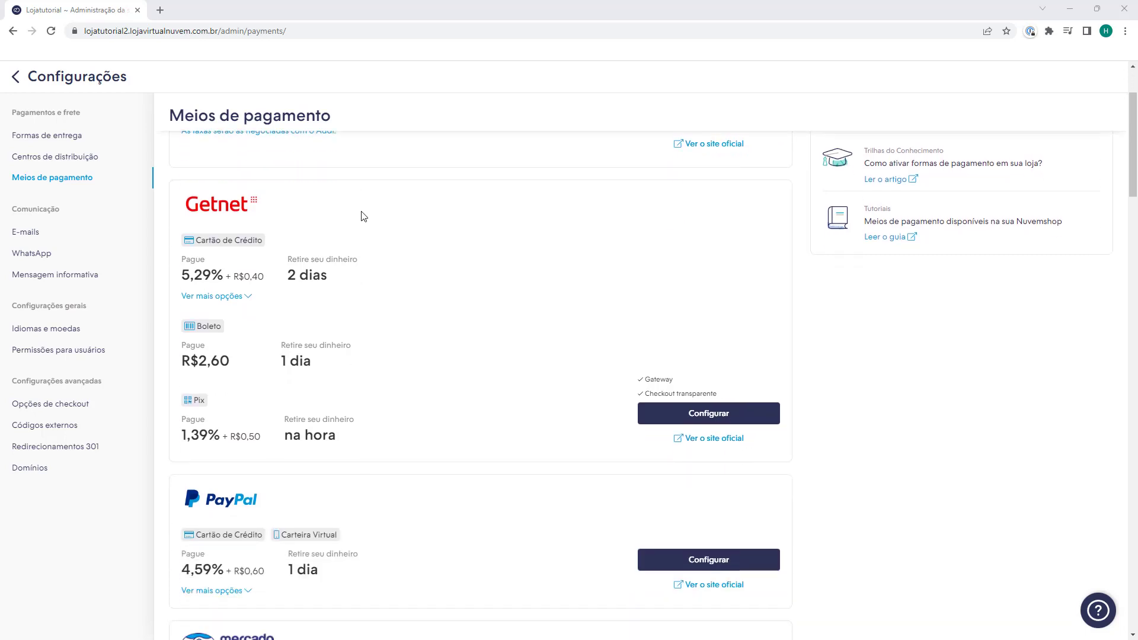
pyautogui.scroll(-2, 361, 216)
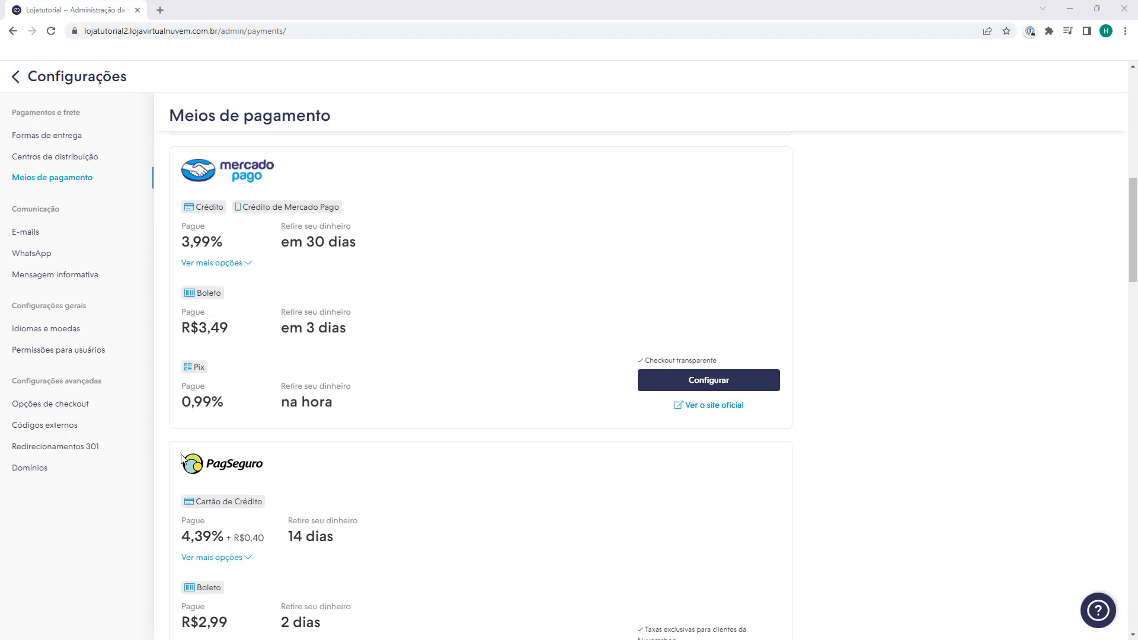
pyautogui.scroll(-5, 159, 394)
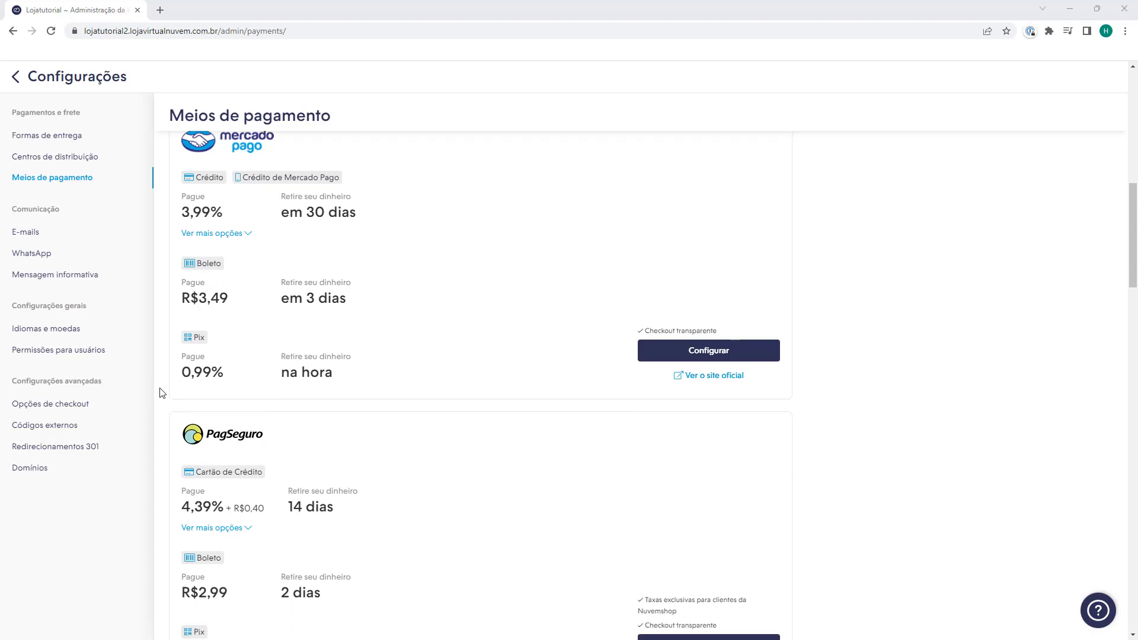
pyautogui.scroll(-11, 165, 390)
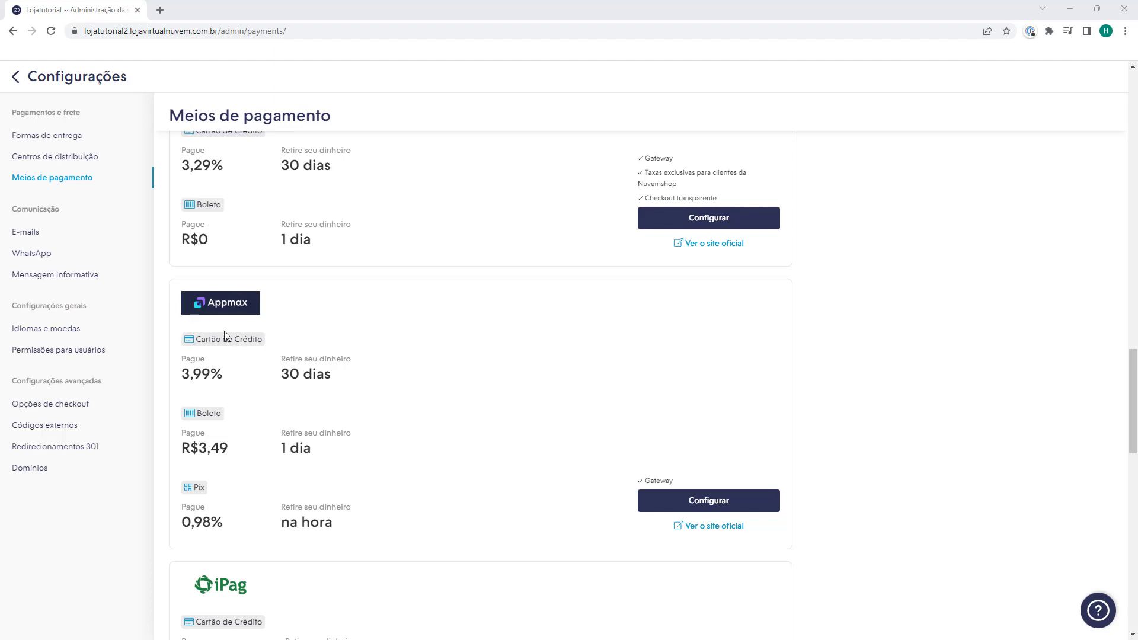
pyautogui.scroll(15, 229, 332)
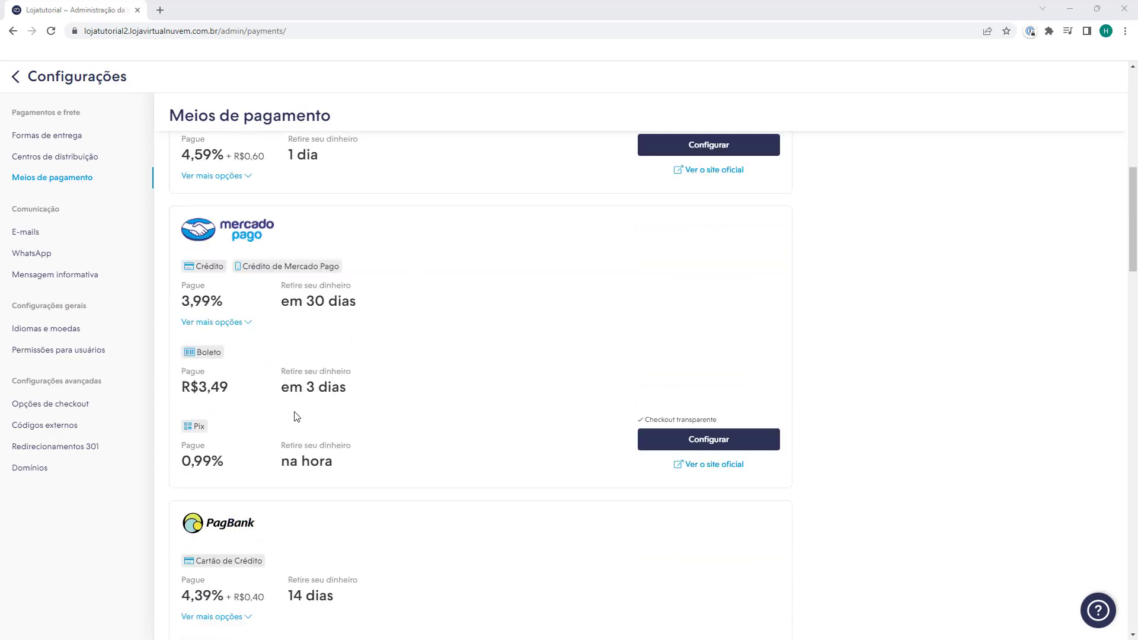
pyautogui.scroll(-4, 247, 406)
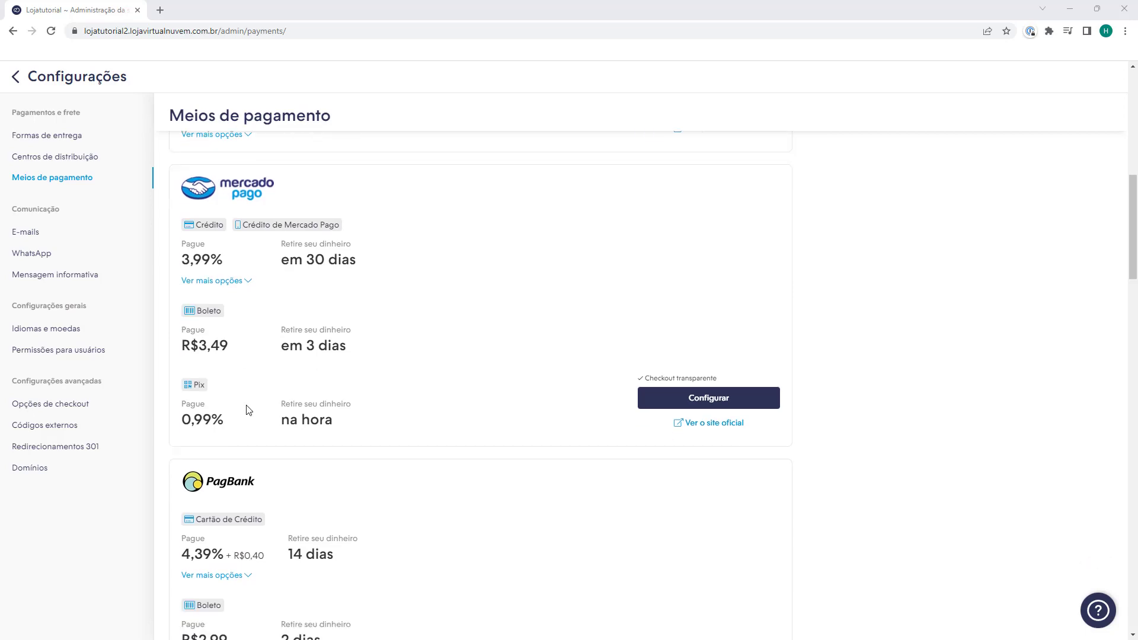
pyautogui.scroll(20, 296, 510)
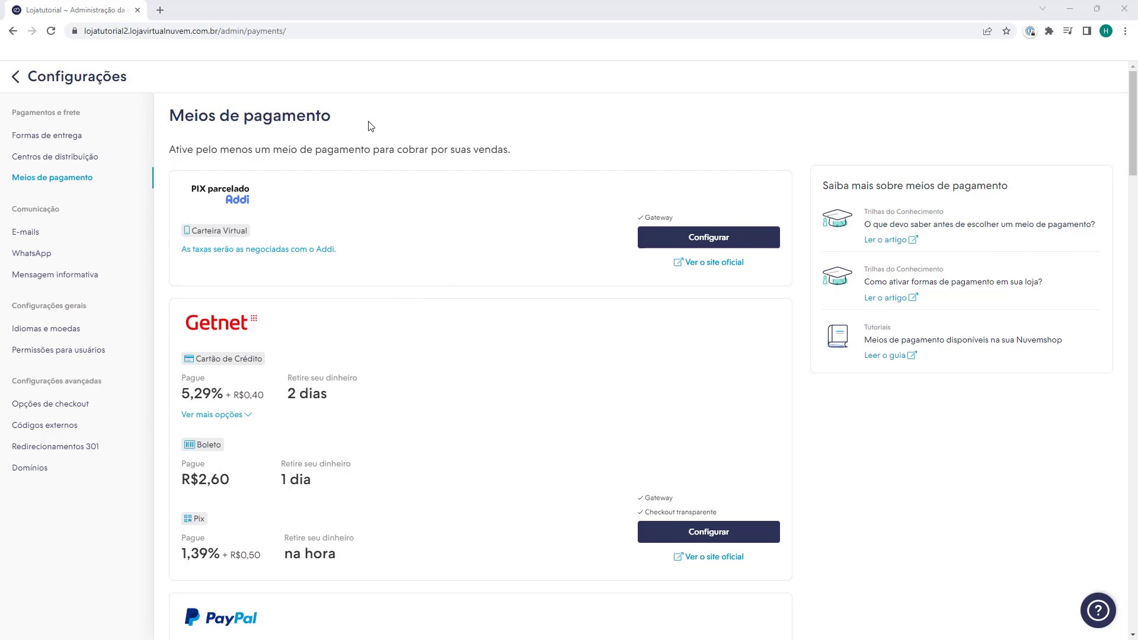
pyautogui.scroll(-9, 363, 123)
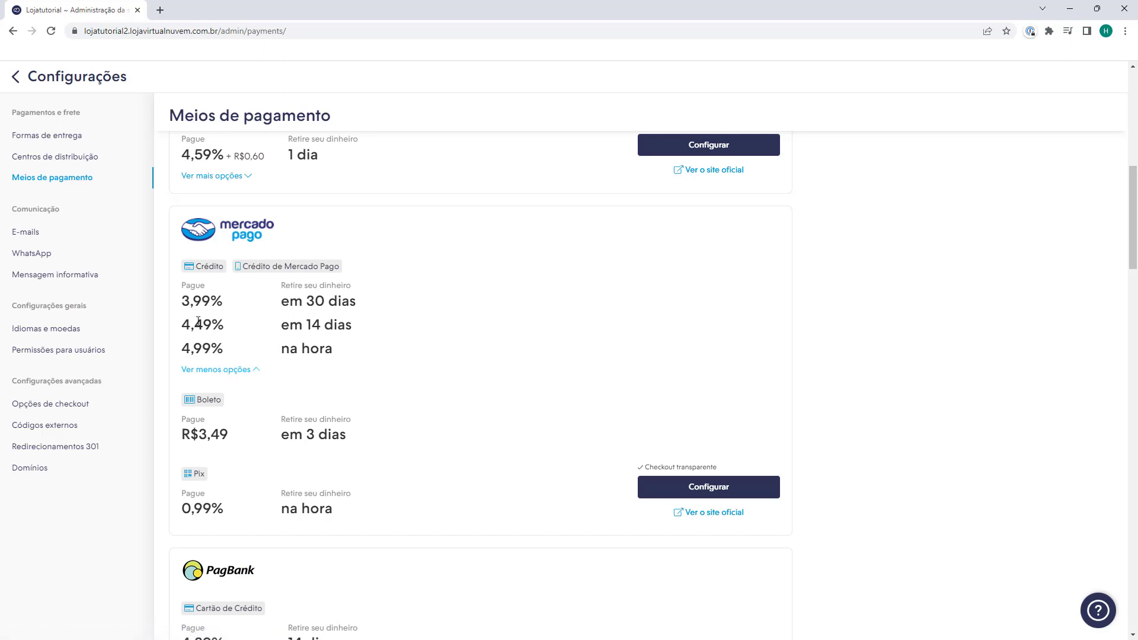
pyautogui.click(223, 369)
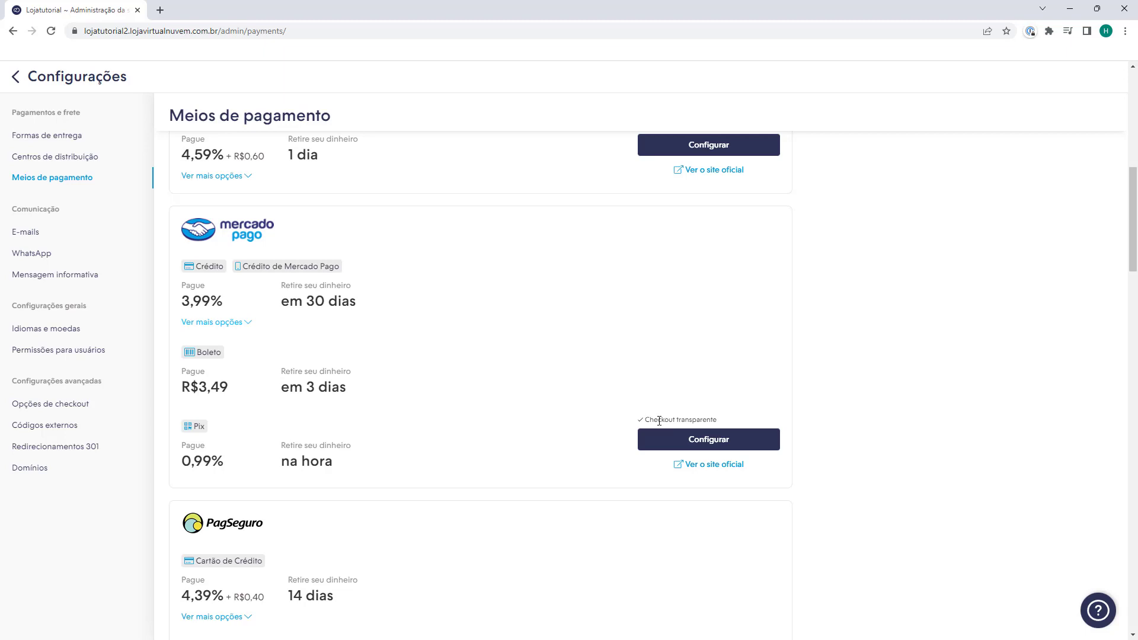
# - Activate the Mercado Pago integration, accepting the third-party connection terms and authorizing the Nuvem Shop application
pyautogui.click(706, 442)
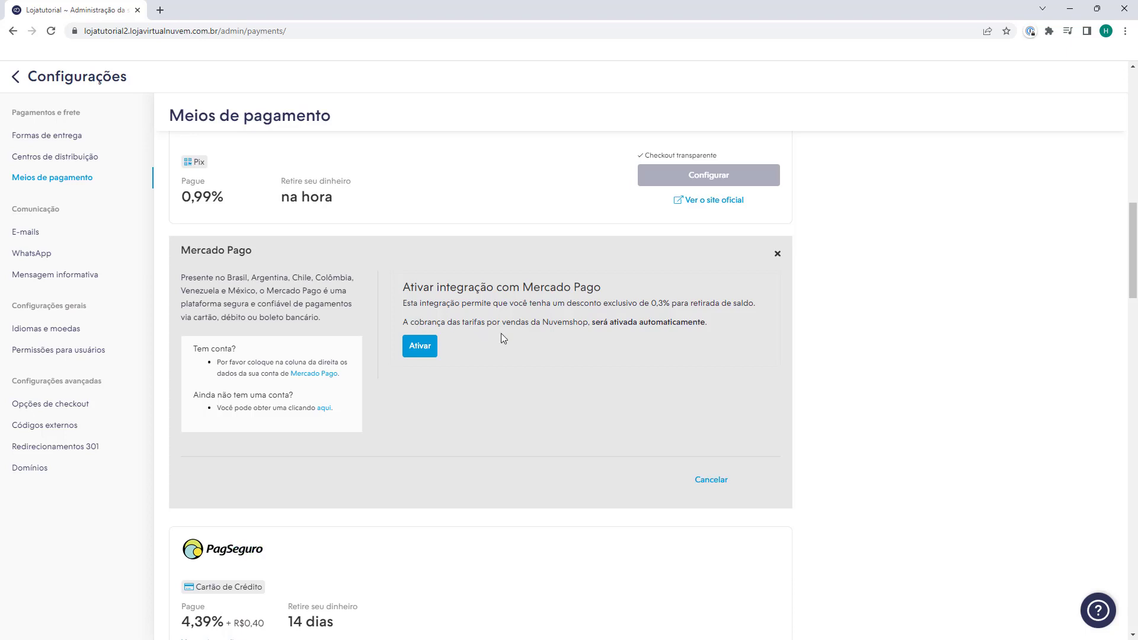
pyautogui.click(420, 351)
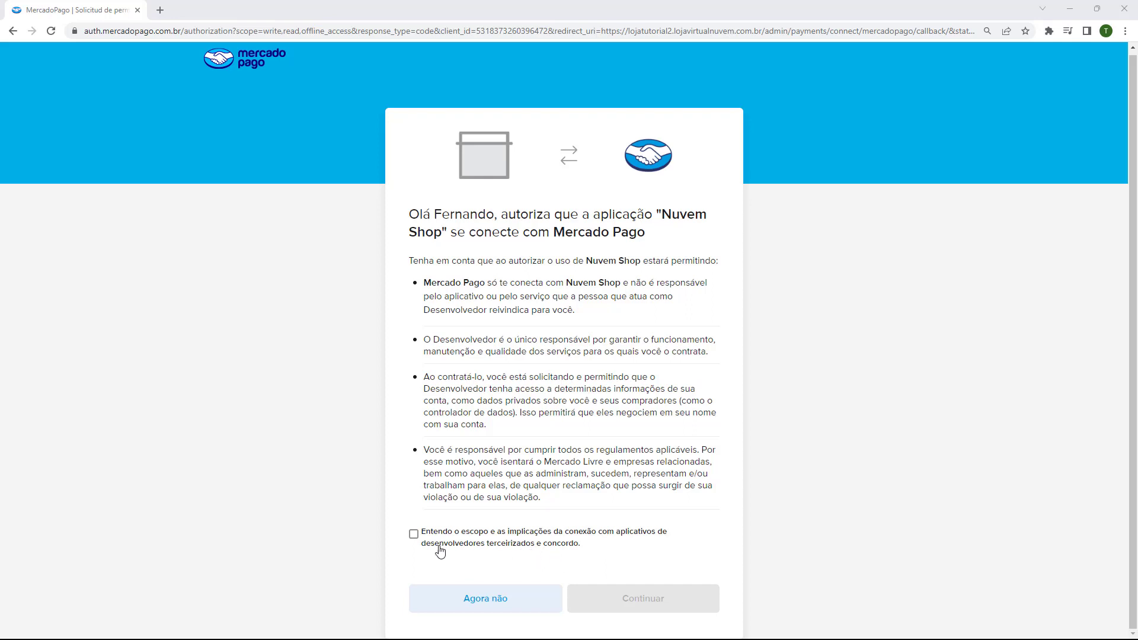
pyautogui.click(414, 534)
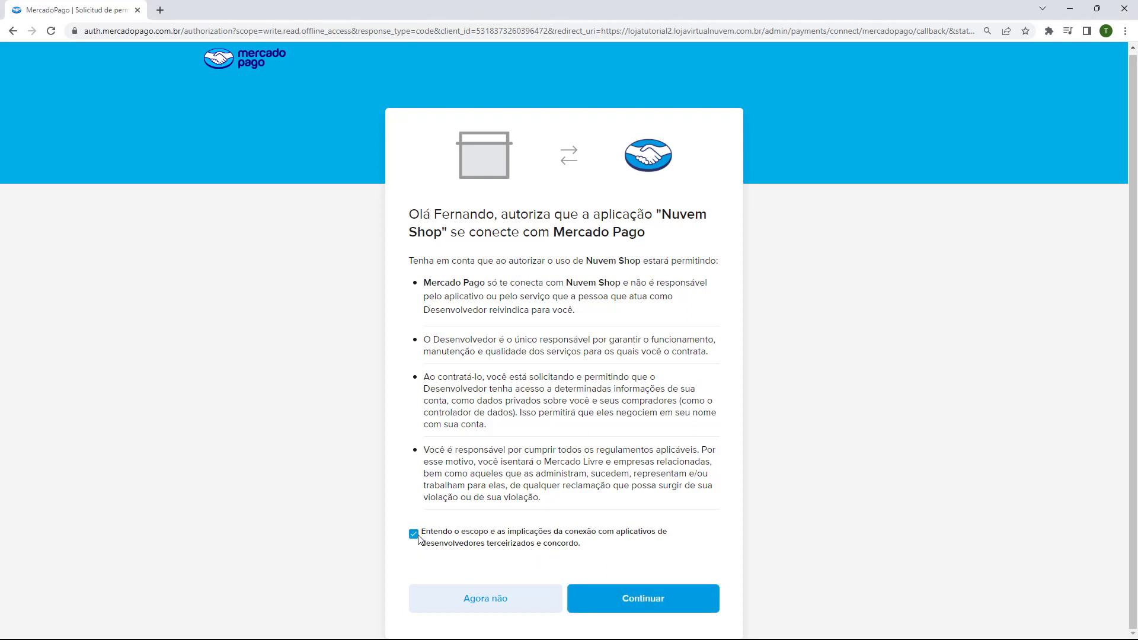
pyautogui.click(640, 599)
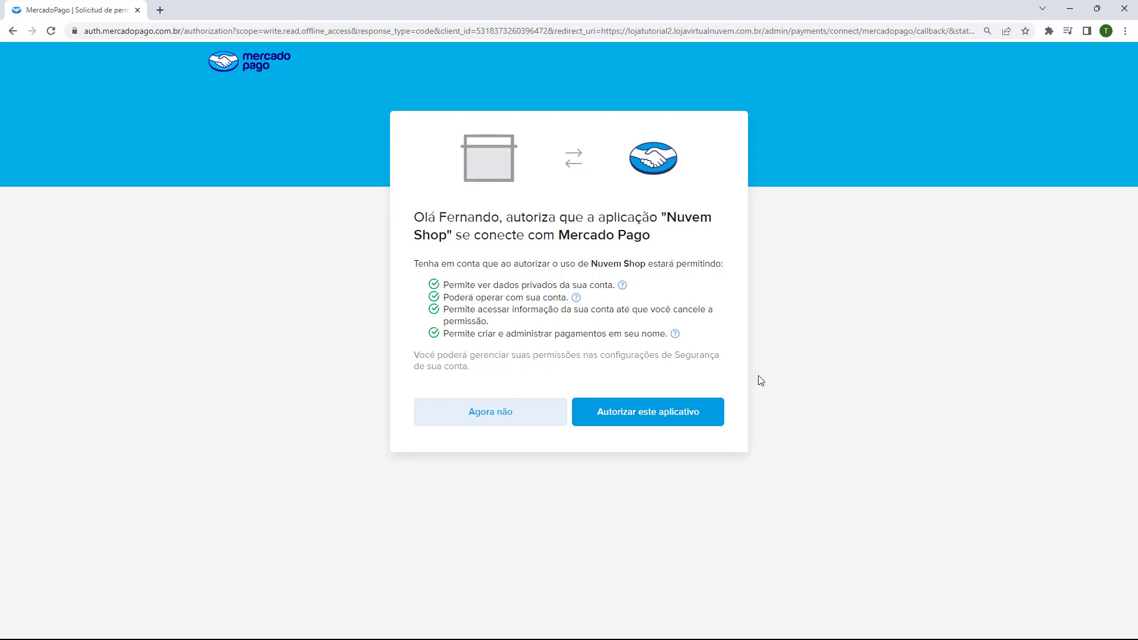
pyautogui.click(646, 423)
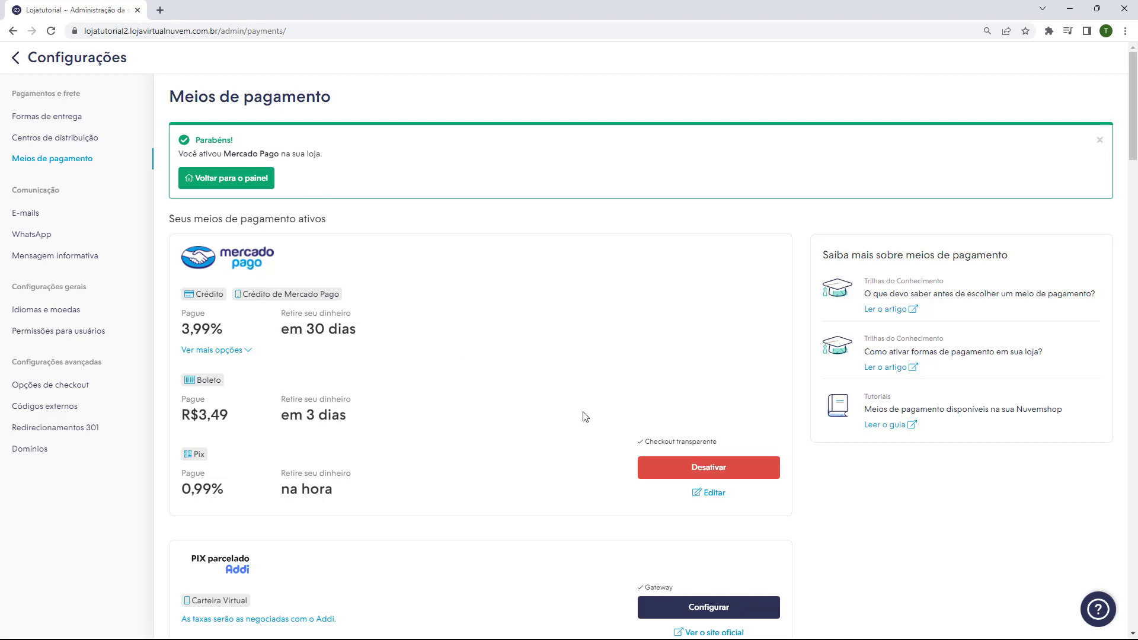
# - Open the active Mercado Pago integration for editing and choose Brasil as the country where the account is registered
pyautogui.click(711, 499)
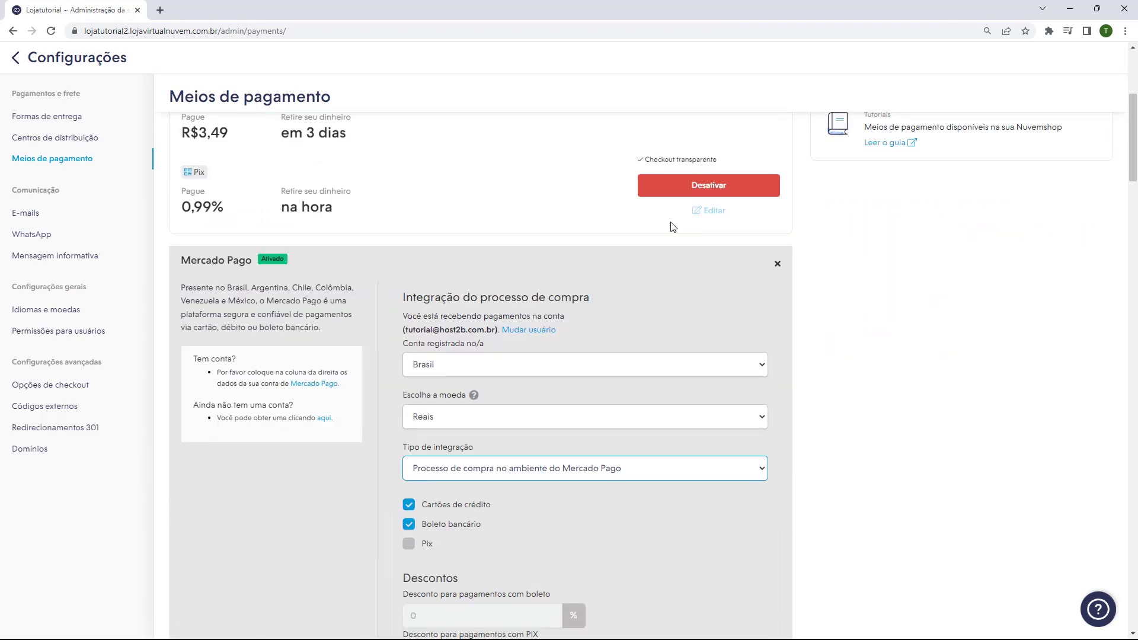
pyautogui.scroll(-2, 647, 220)
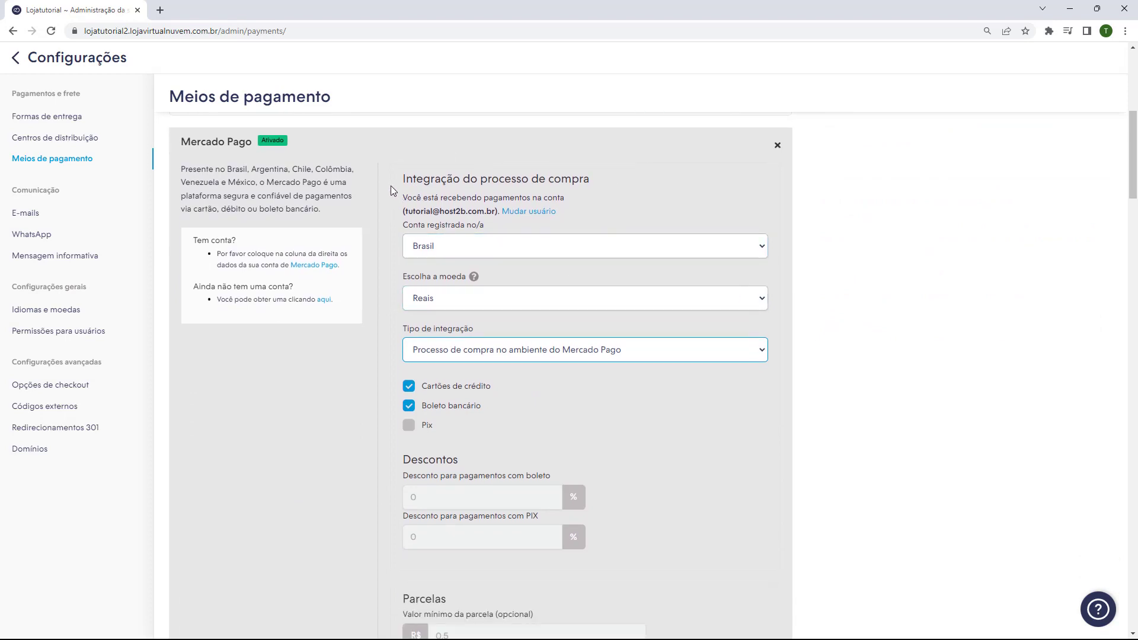
pyautogui.click(492, 251)
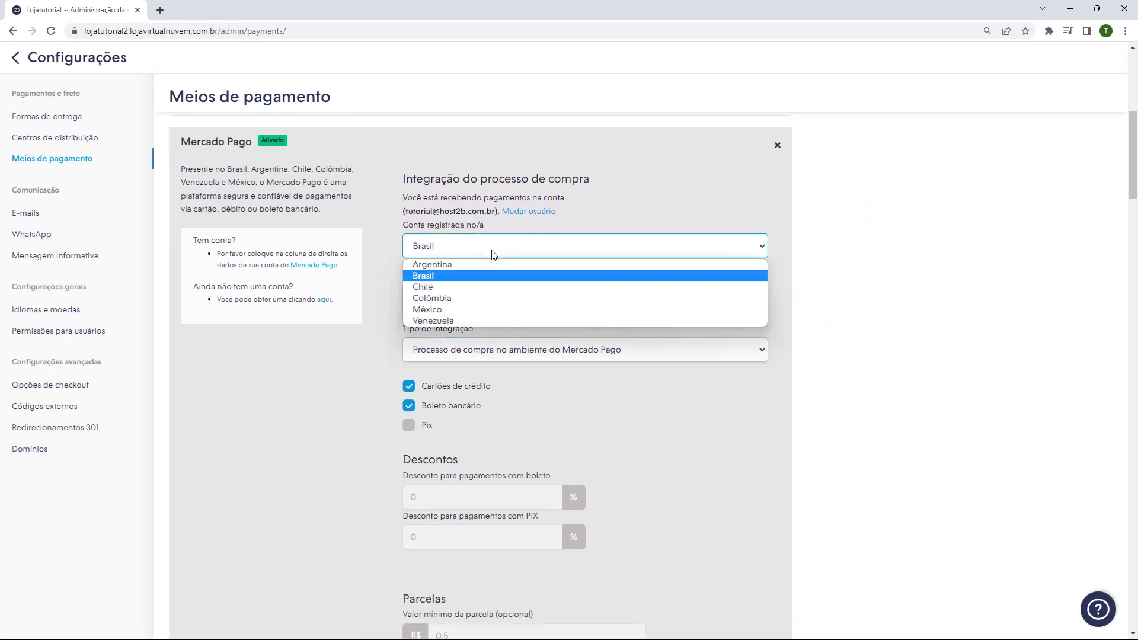
pyautogui.click(435, 272)
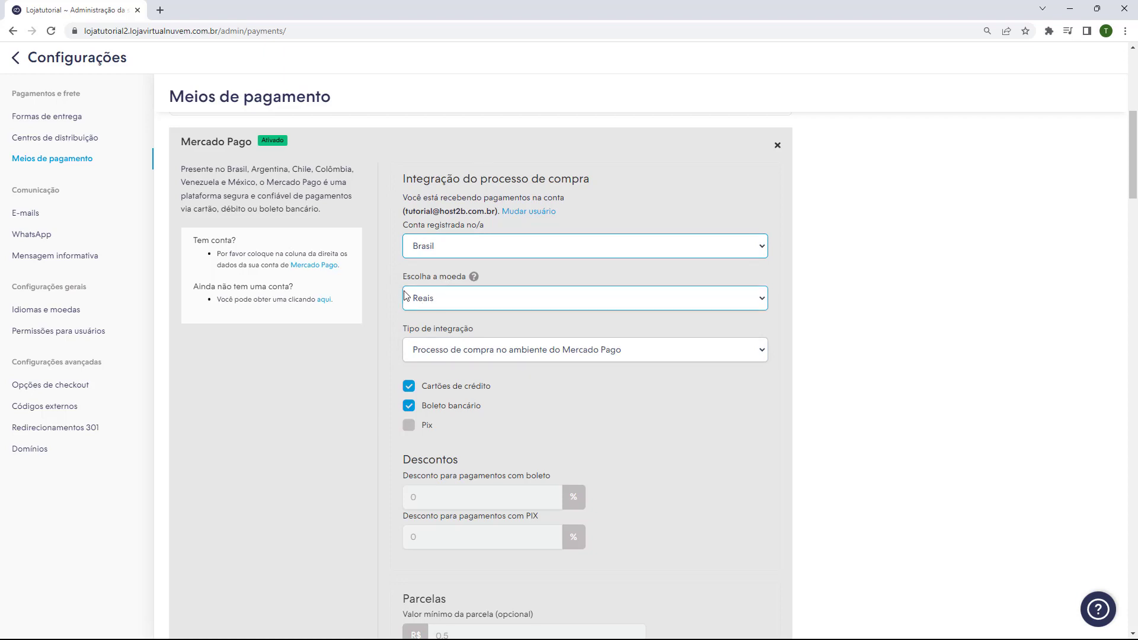
# - Try enabling Pix among the payment options accepted by the Mercado Pago integration
pyautogui.scroll(-1, 396, 328)
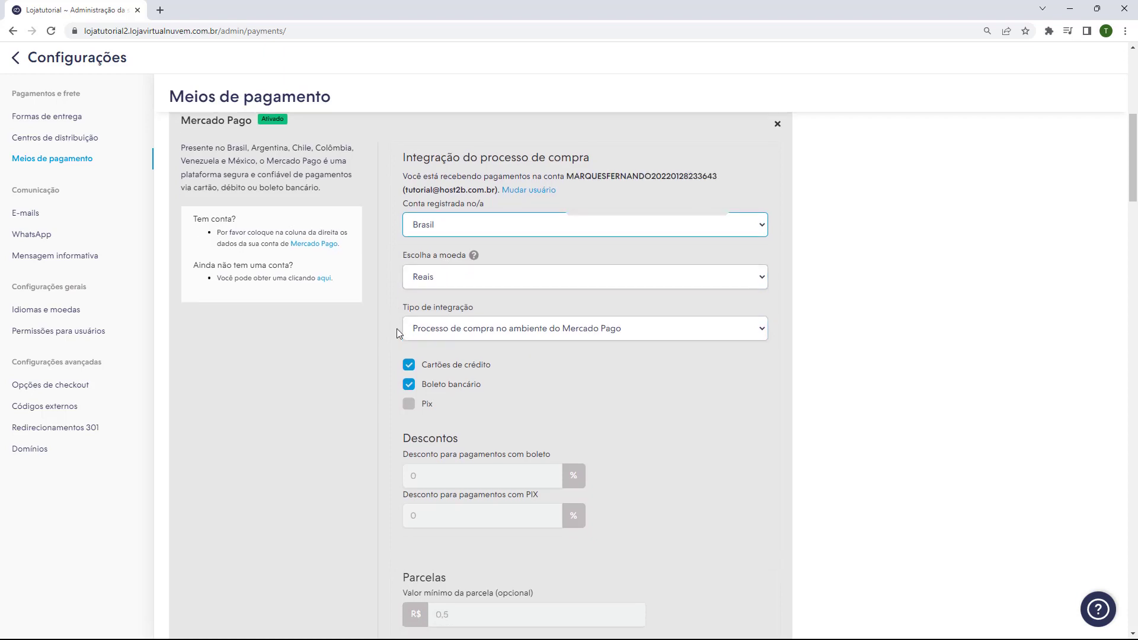
pyautogui.click(409, 367)
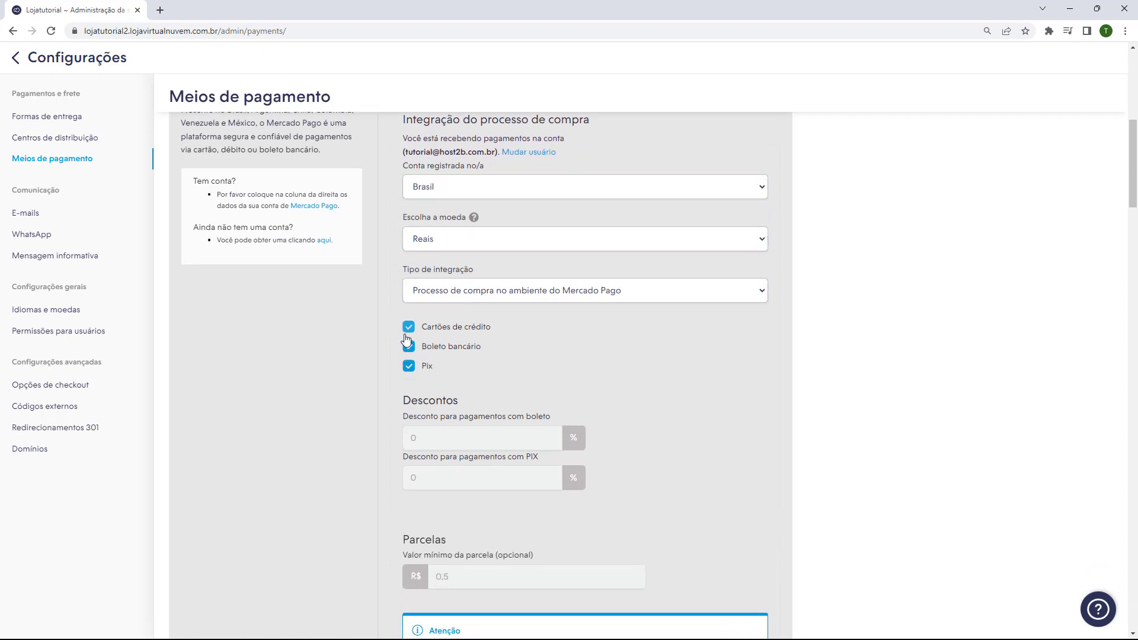
pyautogui.click(407, 367)
pyautogui.click(408, 367)
pyautogui.click(409, 368)
# - Review the boleto and PIX discount fields and the minimum instalment value in the Mercado Pago settings
pyautogui.scroll(-2, 397, 285)
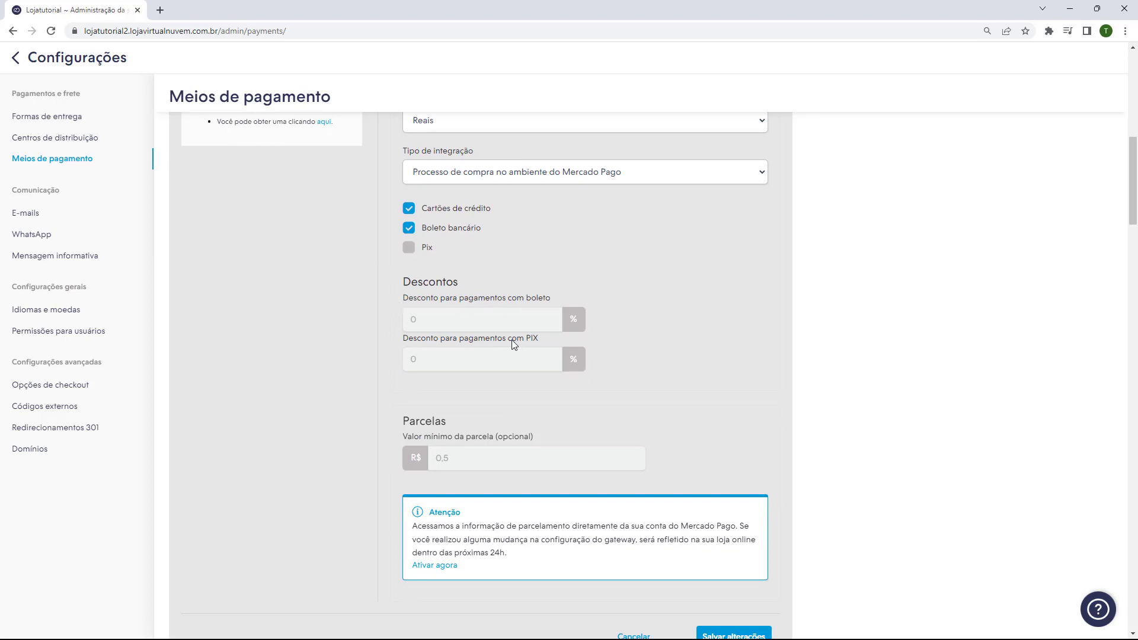
pyautogui.scroll(-1, 465, 354)
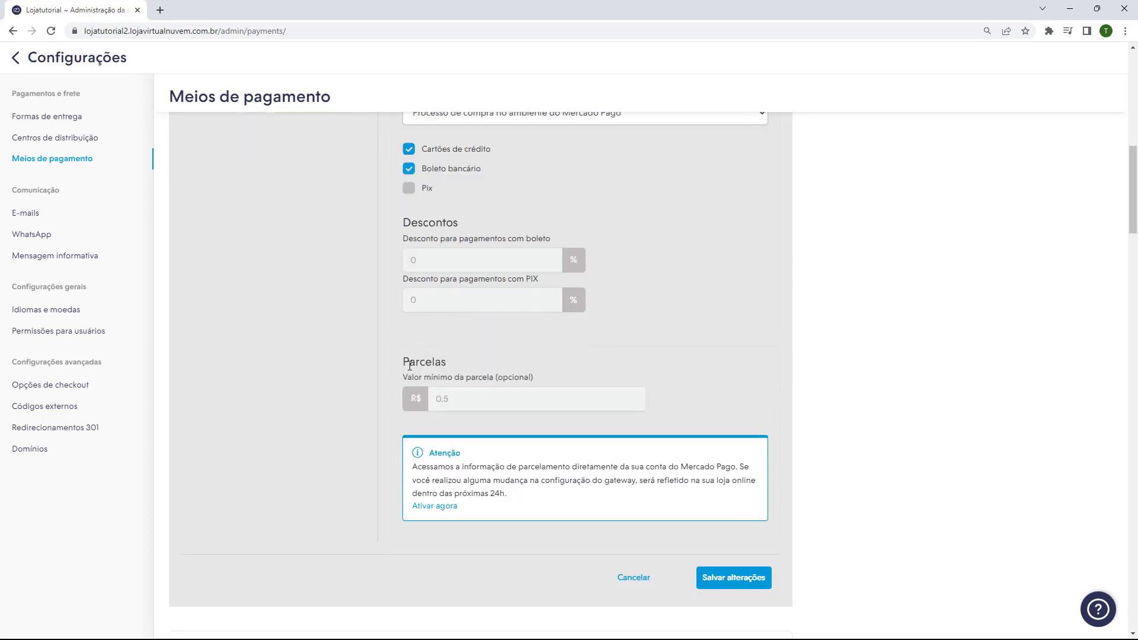
pyautogui.moveTo(413, 388); pyautogui.dragTo(436, 377)
pyautogui.click(438, 379)
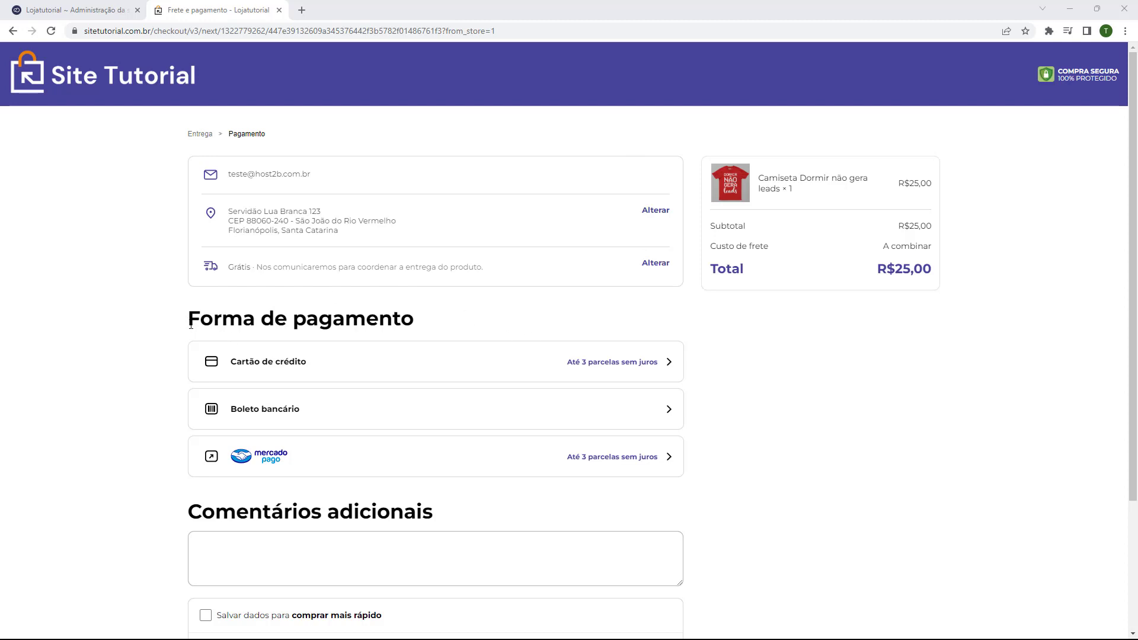
# - Examine how the credit card, boleto and Mercado Pago payment options are presented on the store's checkout page
pyautogui.moveTo(188, 326); pyautogui.dragTo(368, 320)
pyautogui.click(223, 369)
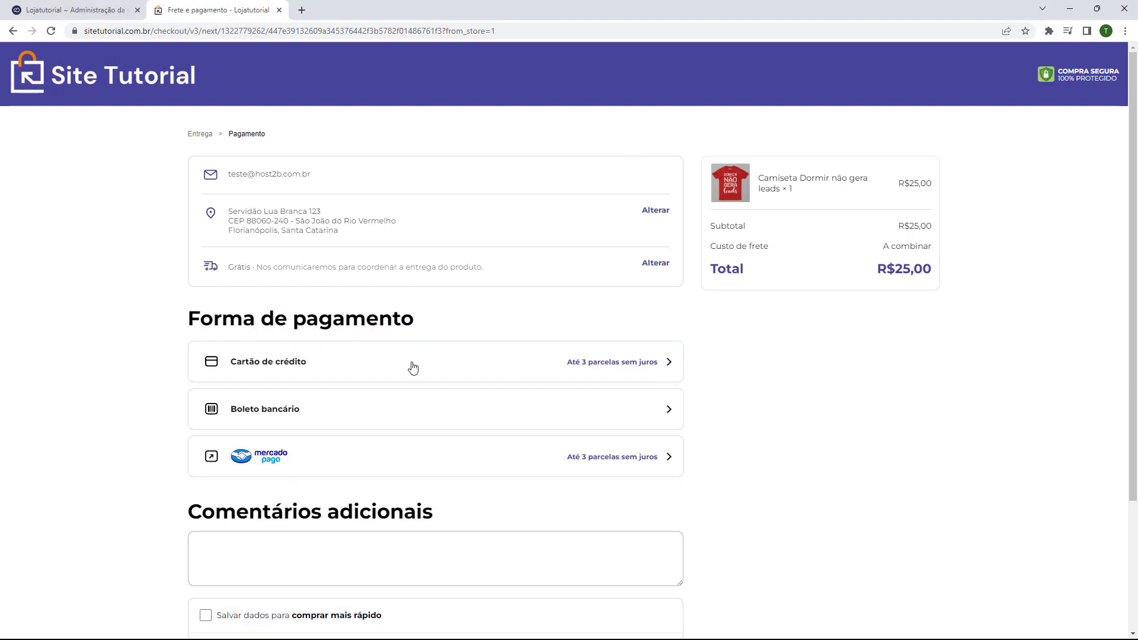
pyautogui.click(361, 367)
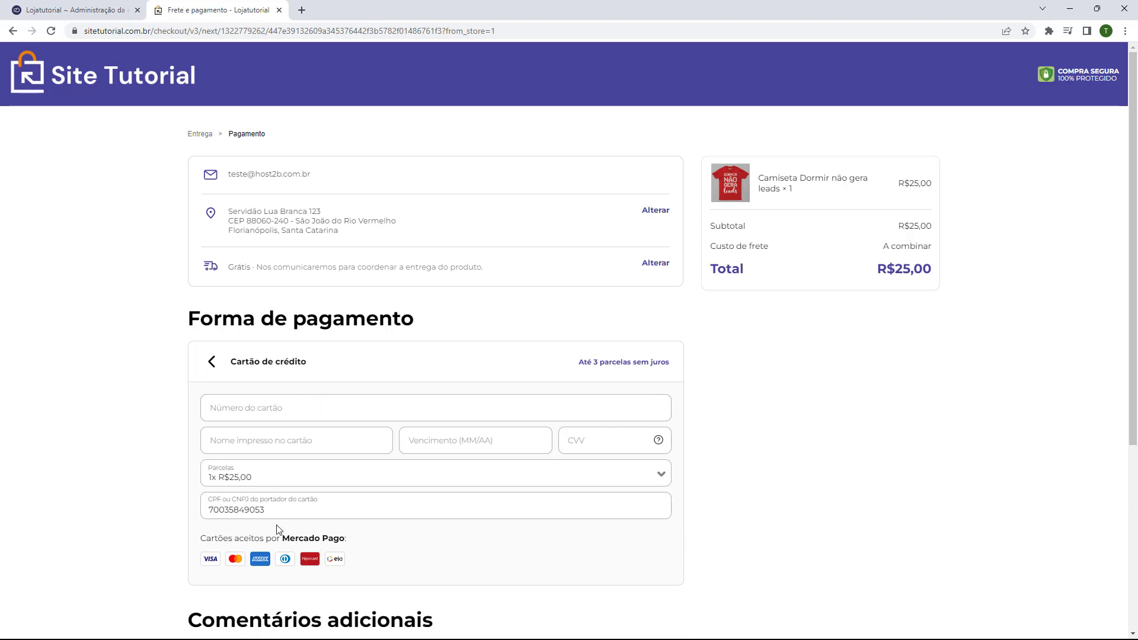
pyautogui.click(228, 367)
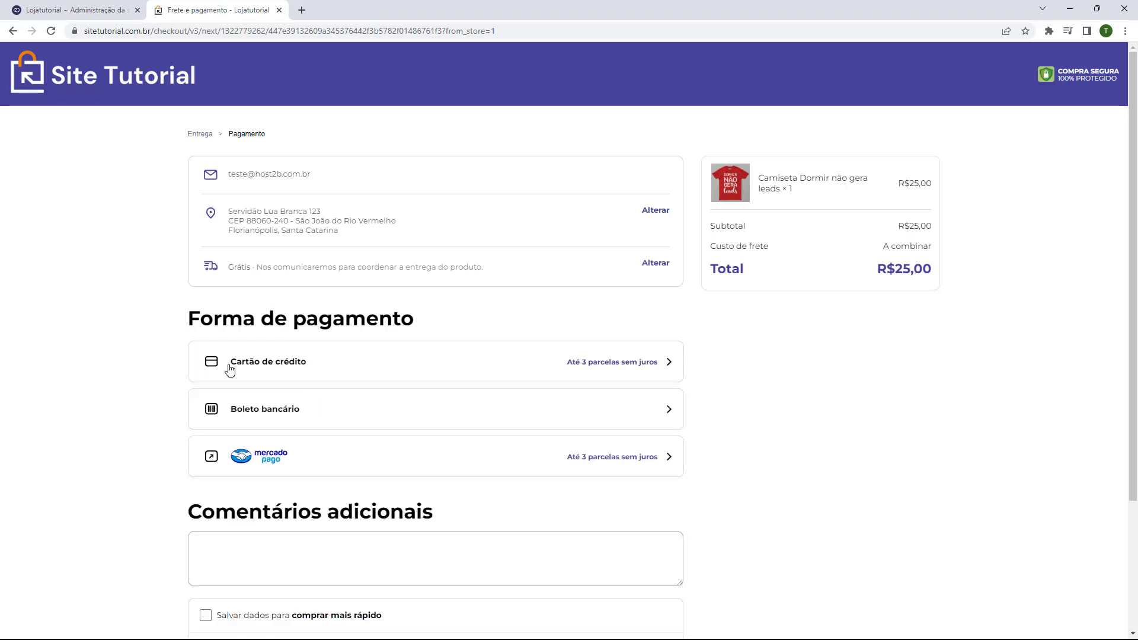
pyautogui.click(250, 415)
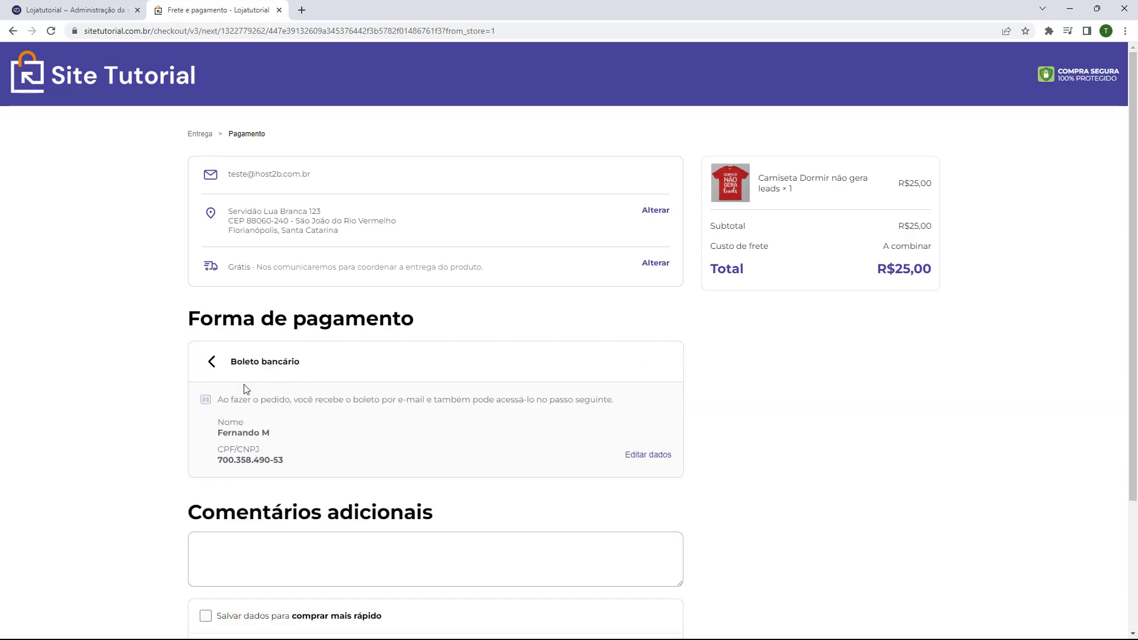
pyautogui.click(213, 363)
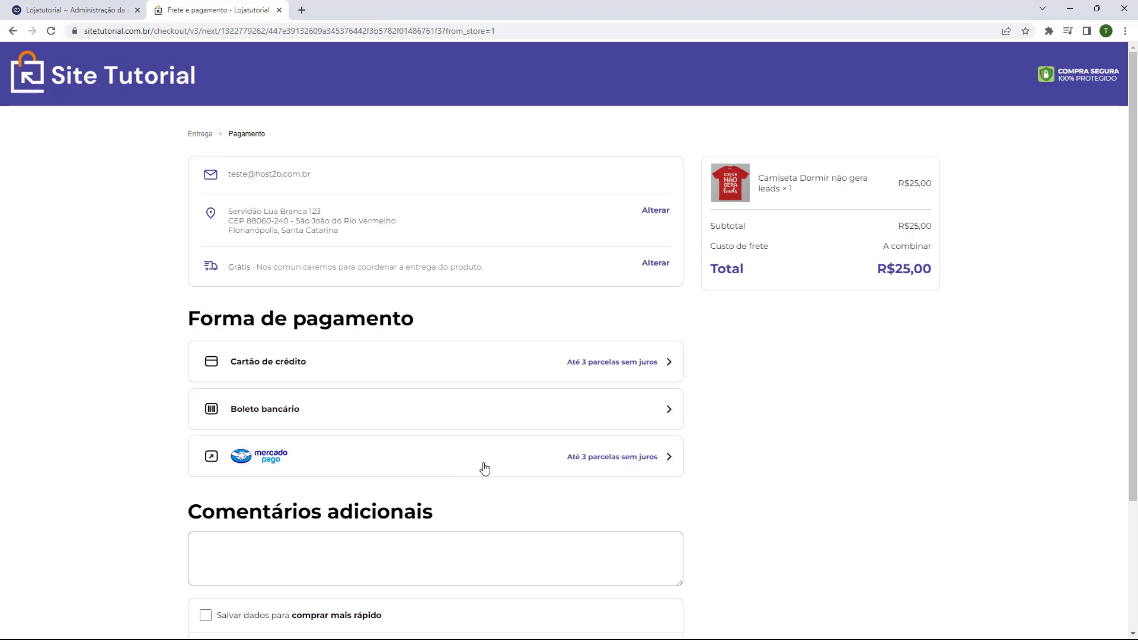
pyautogui.click(610, 471)
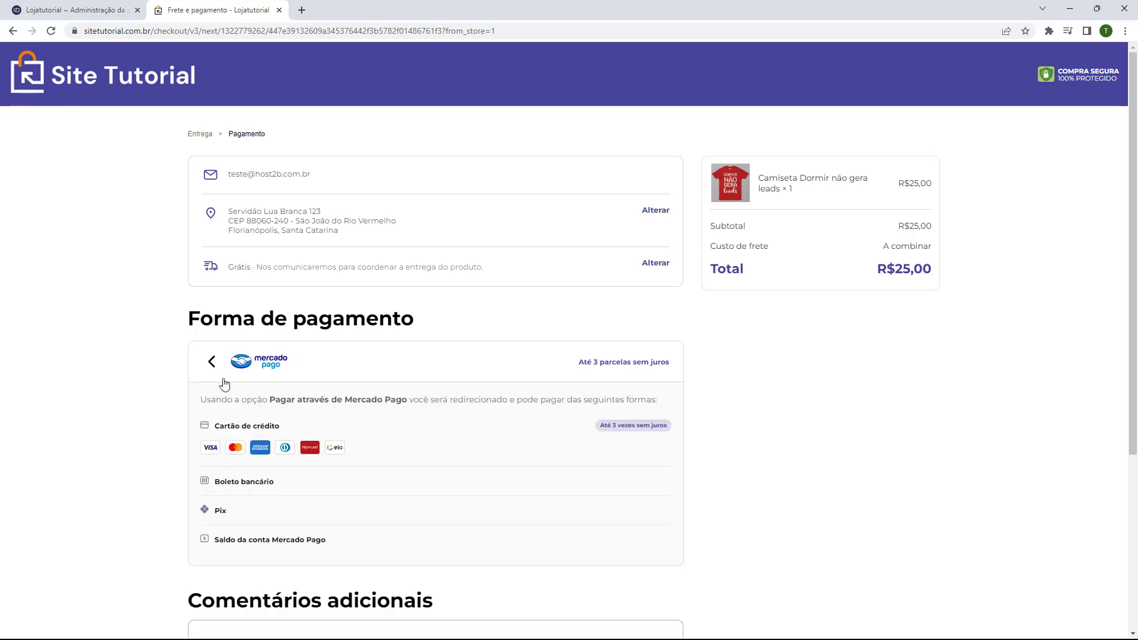
pyautogui.click(212, 362)
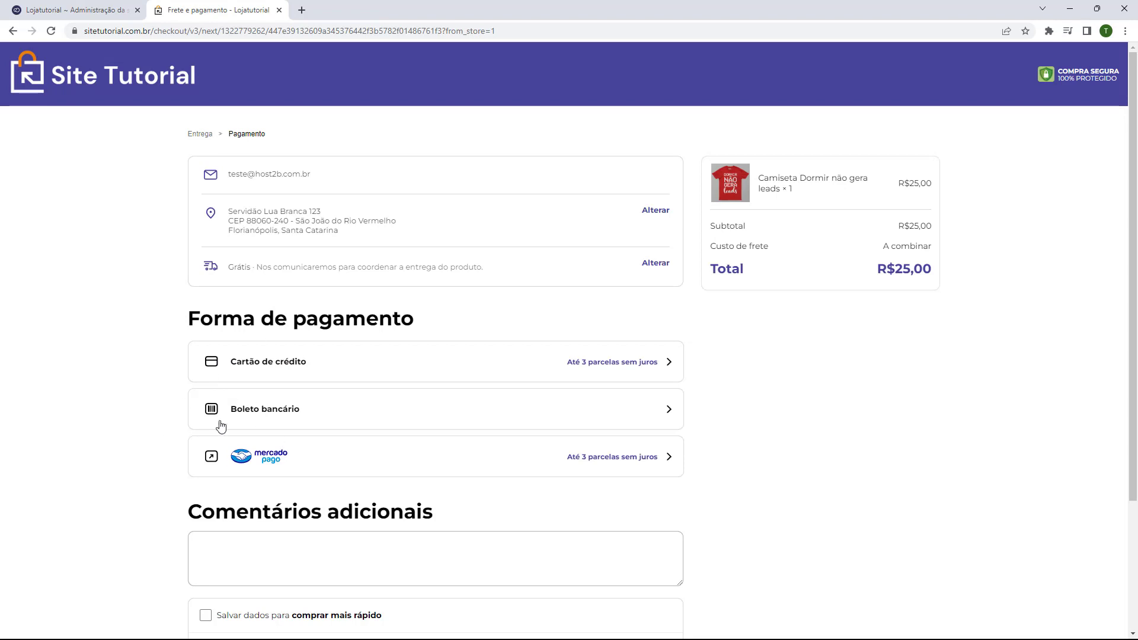
pyautogui.scroll(-1, 149, 397)
pyautogui.scroll(1, 150, 397)
pyautogui.click(288, 371)
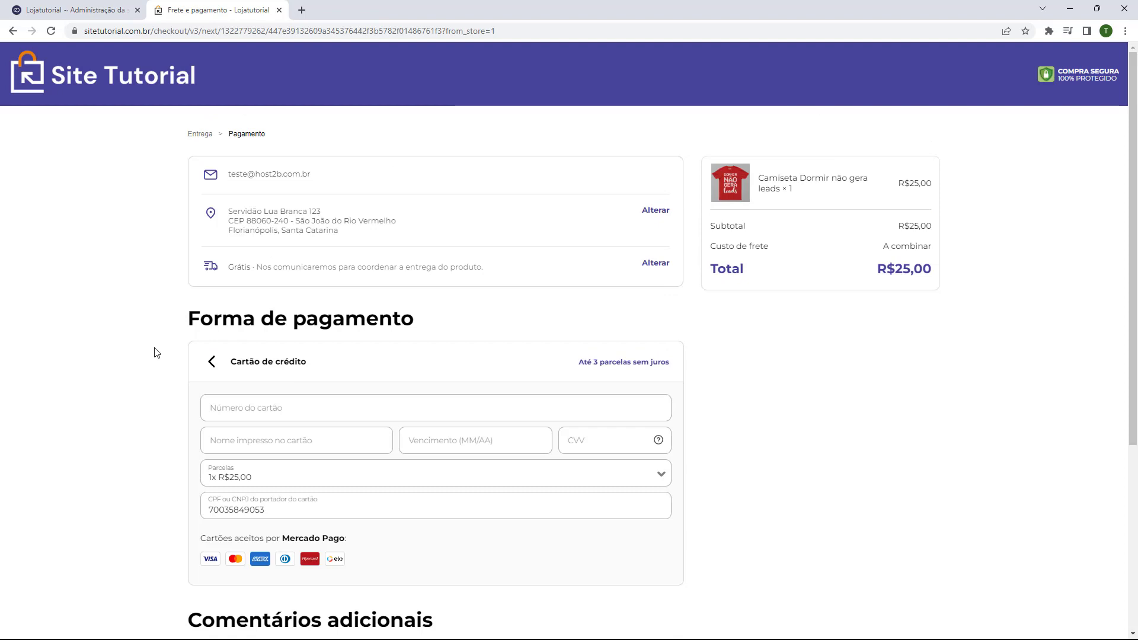